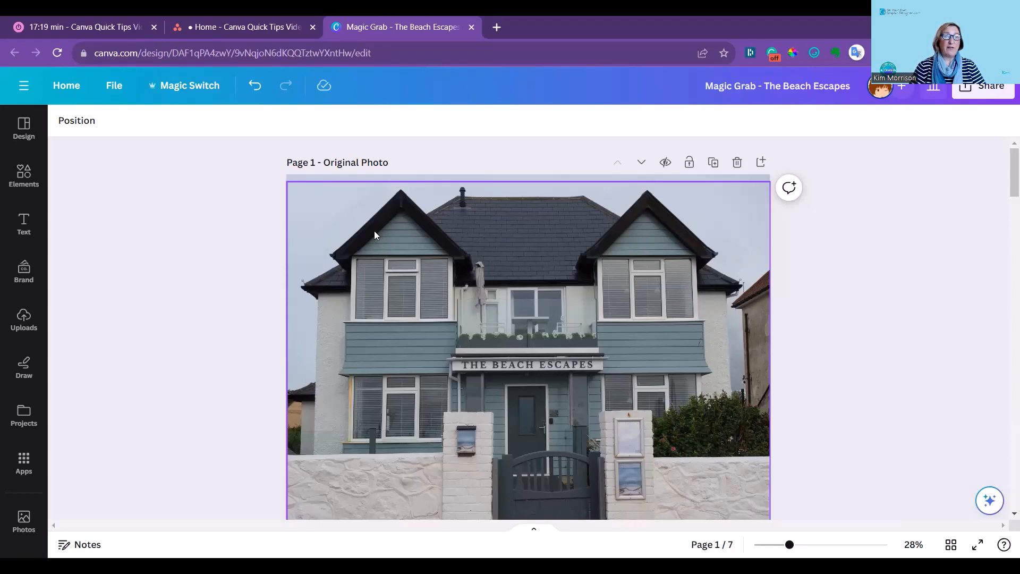
Step: Erase the "THE BEACH ESCAPES" sign above the door in the page 1 photo with Magic Eraser at brush size 20
click(375, 233)
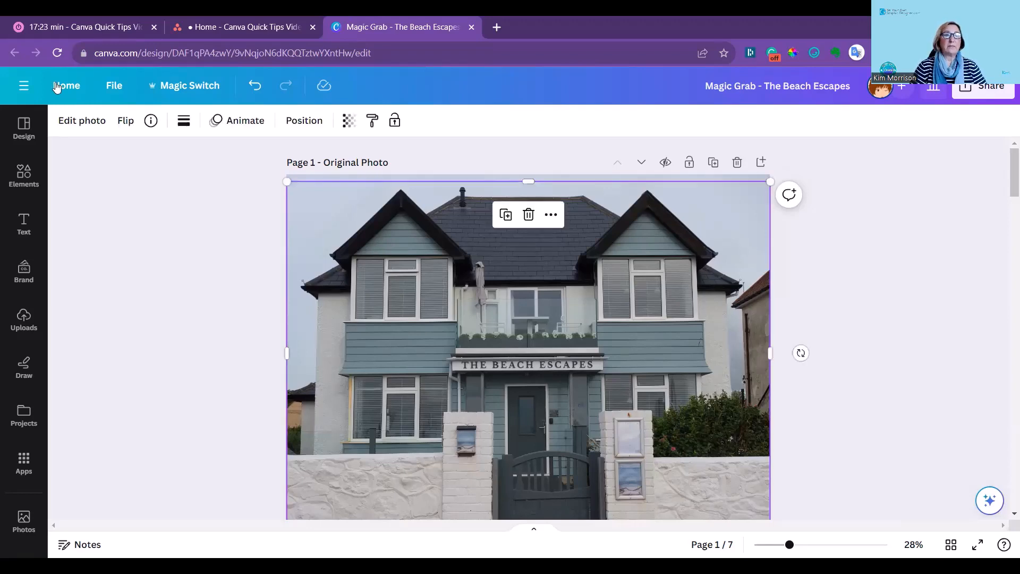
click(83, 123)
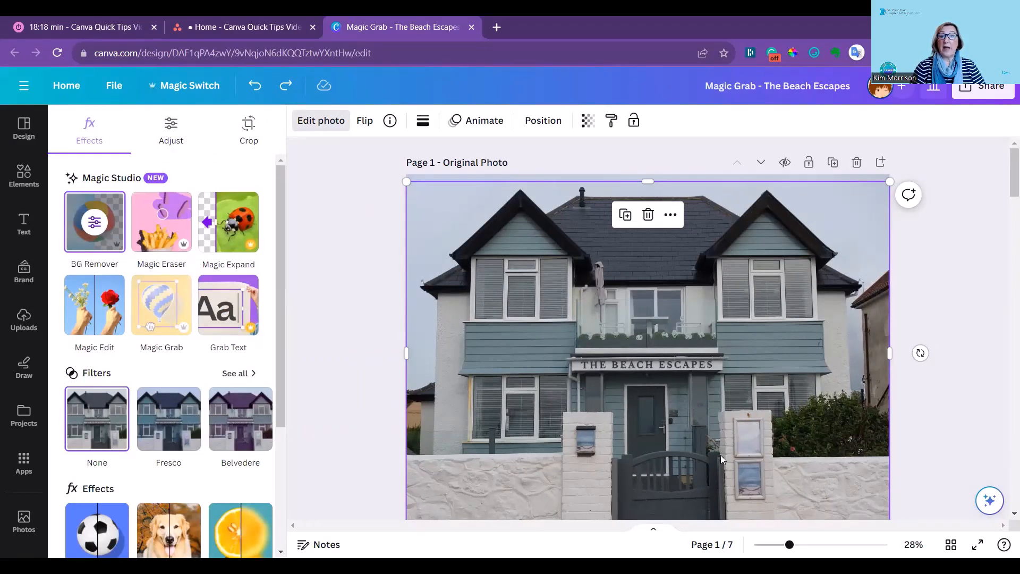
click(158, 227)
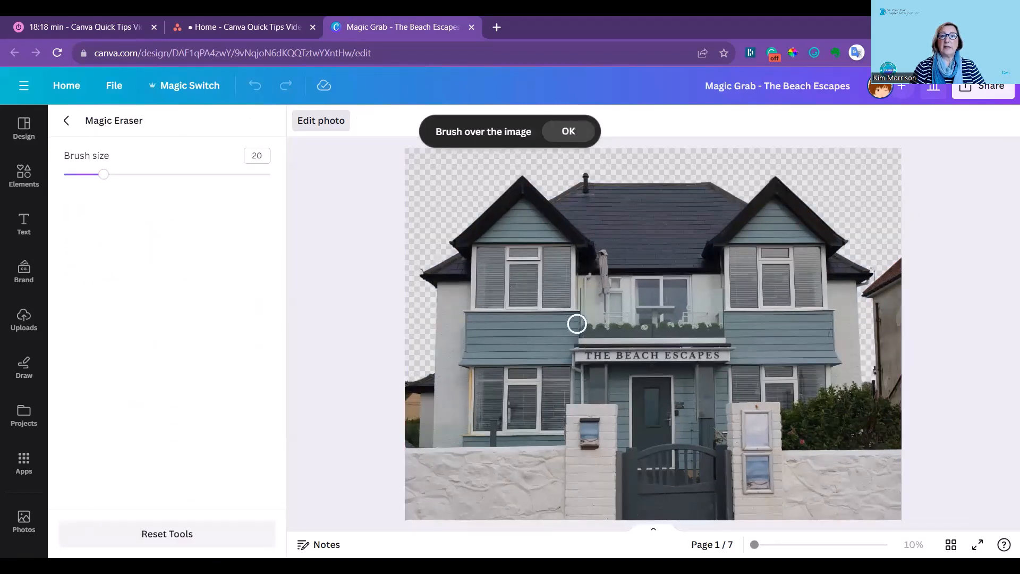
mouse_move(725, 355)
mouse_down()
mouse_move(556, 355)
mouse_move(577, 359)
mouse_up()
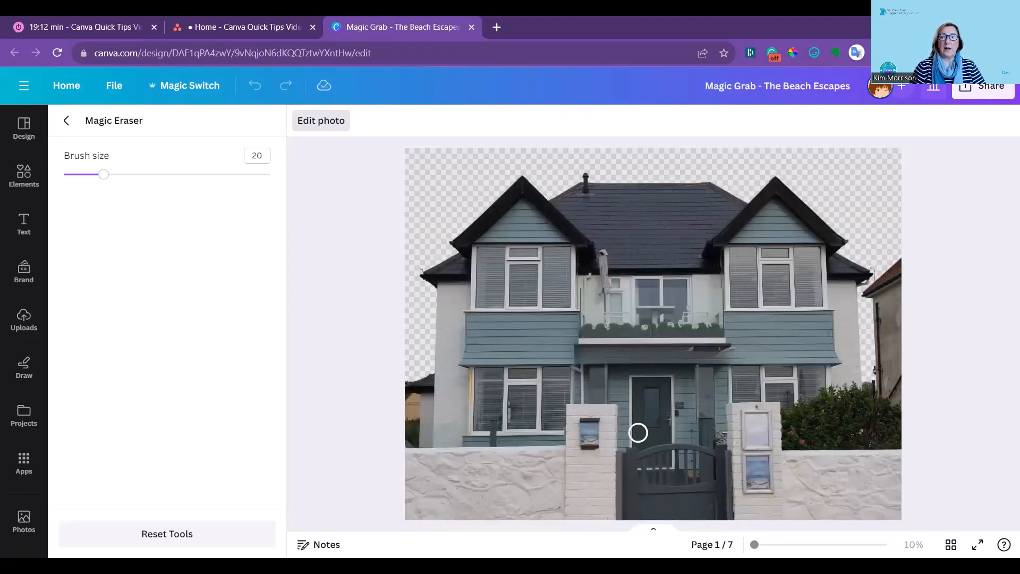
Step: Erase the plaque and the framed notices from the two gate pillars with Magic Eraser, then finish editing the photo
drag(587, 425, 585, 446)
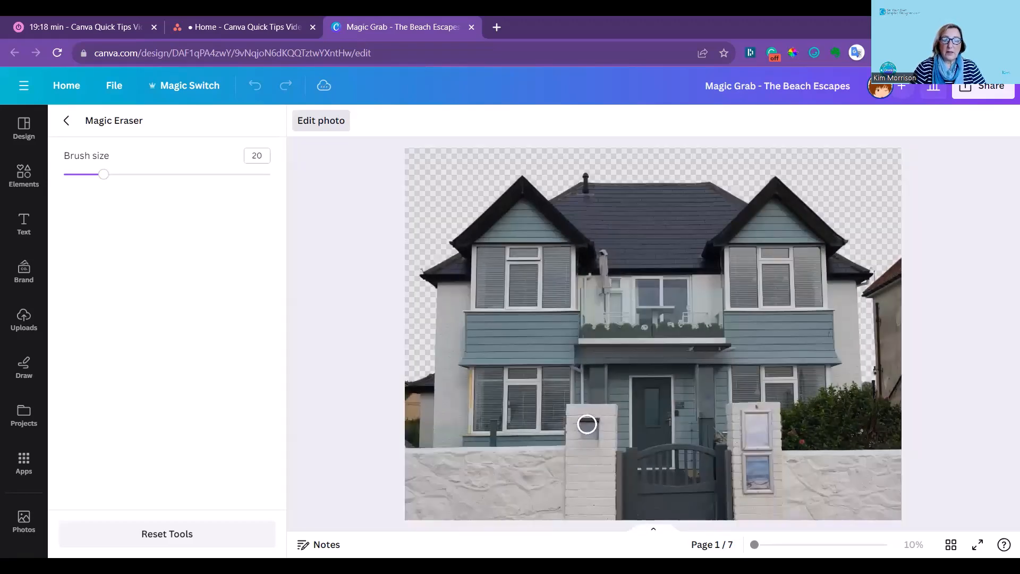
drag(588, 423, 589, 438)
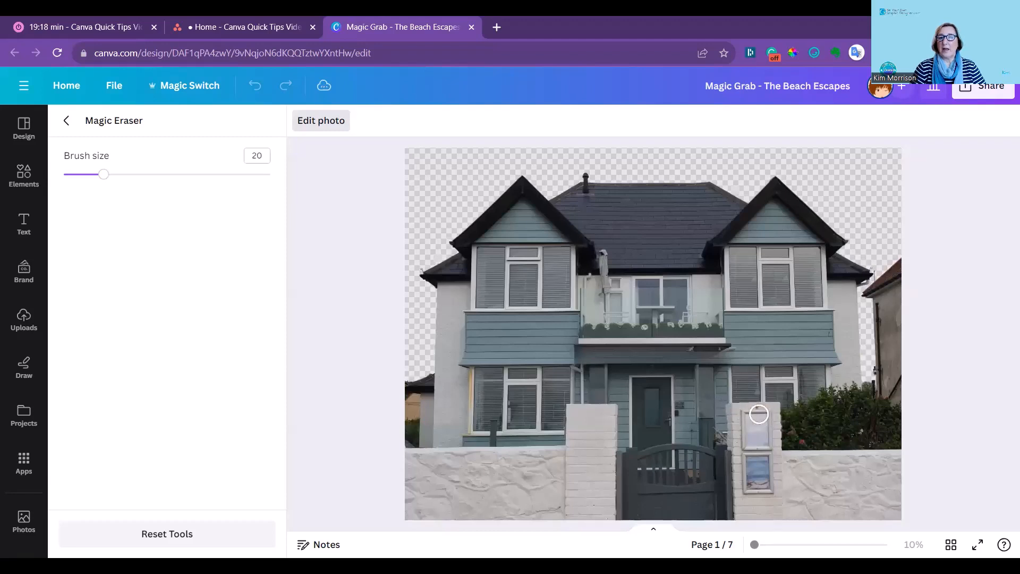
mouse_move(738, 412)
mouse_down()
mouse_move(789, 420)
mouse_move(743, 431)
mouse_move(733, 451)
mouse_move(754, 481)
mouse_move(758, 424)
mouse_move(750, 500)
mouse_move(773, 459)
mouse_move(746, 445)
mouse_up()
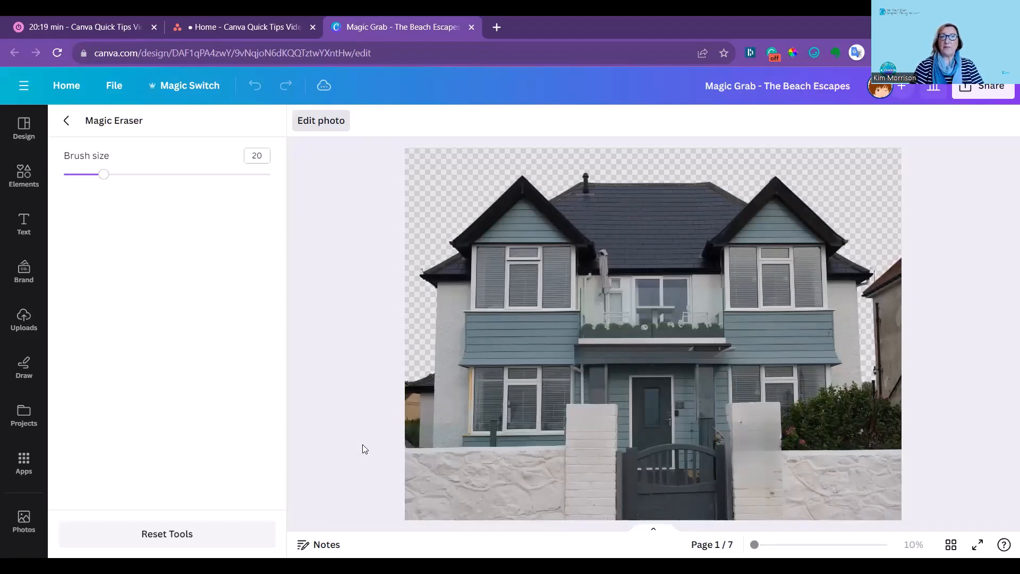
click(313, 126)
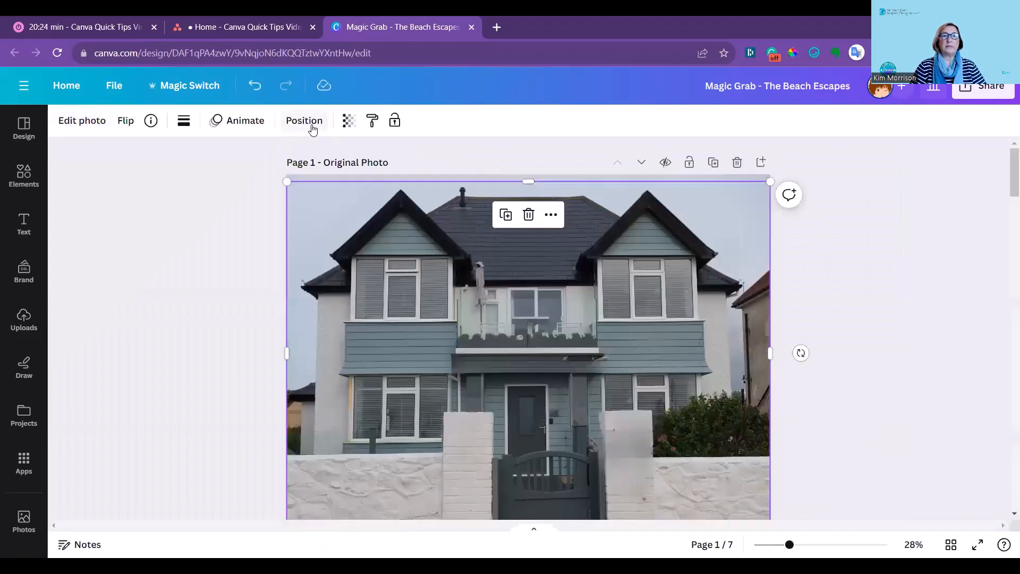
Step: Move the untouched original photo page above the page whose signs were erased
scroll(599, 330, up, 3)
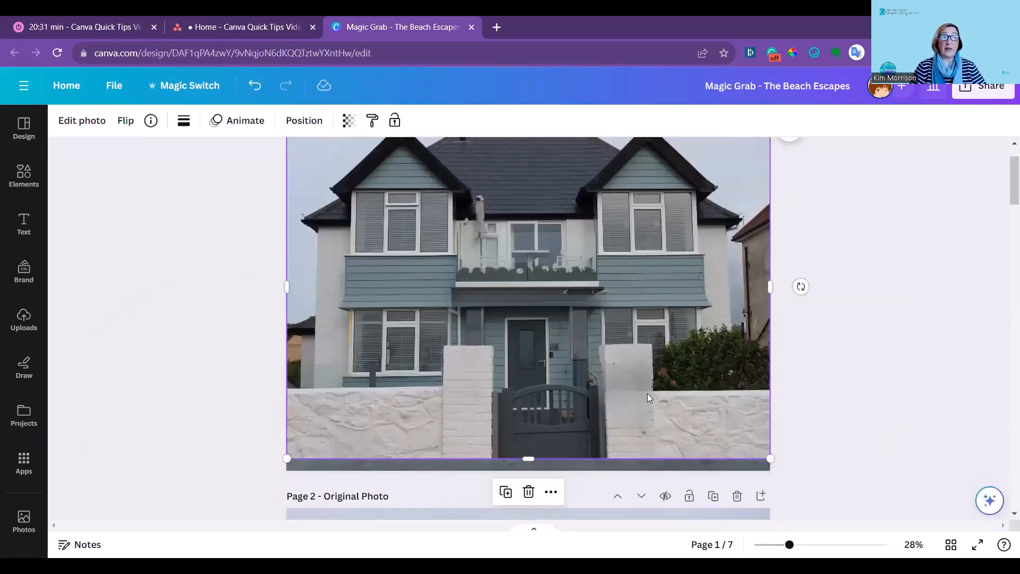
scroll(661, 386, down, 4)
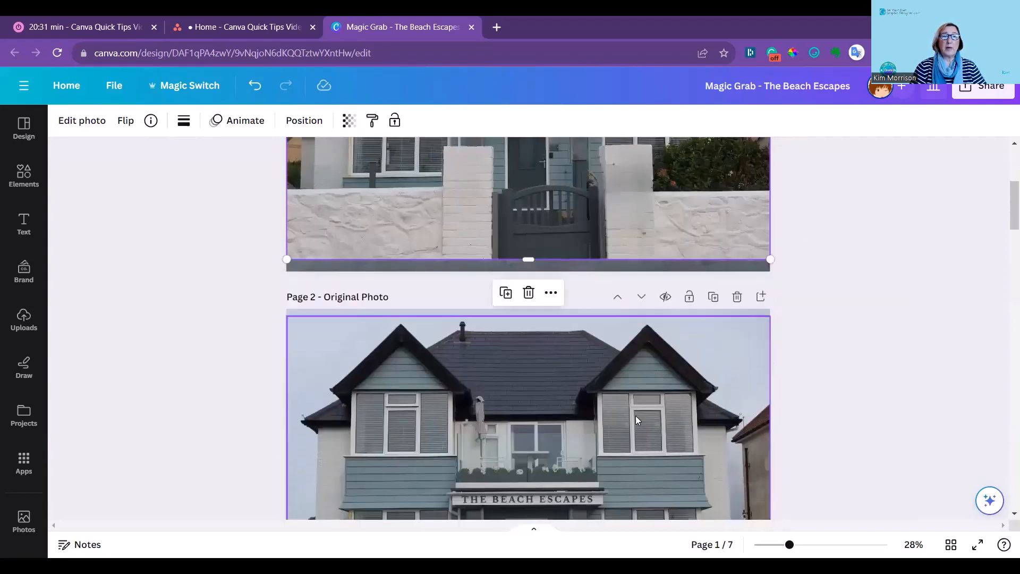
scroll(635, 415, down, 3)
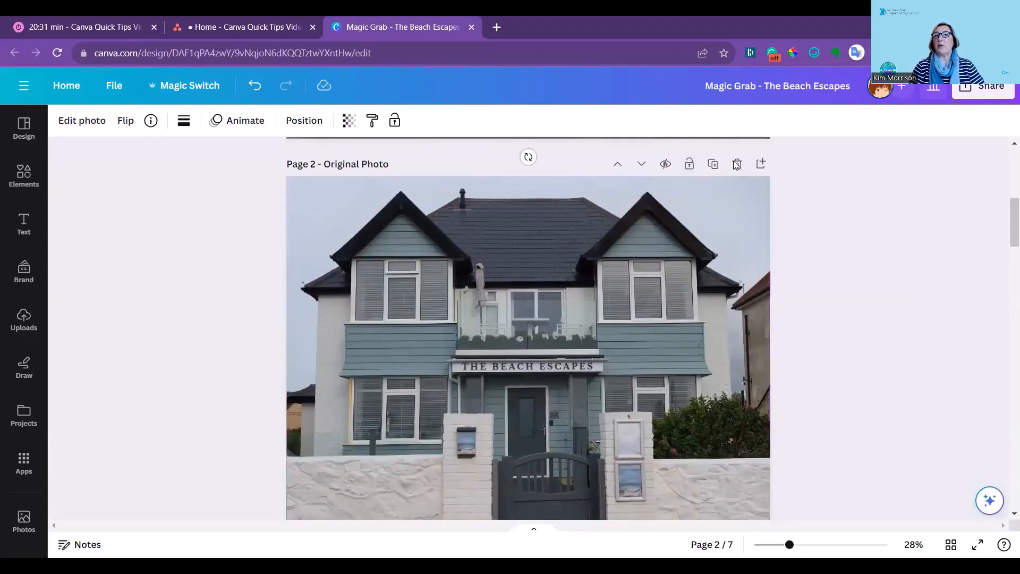
scroll(690, 266, up, 2)
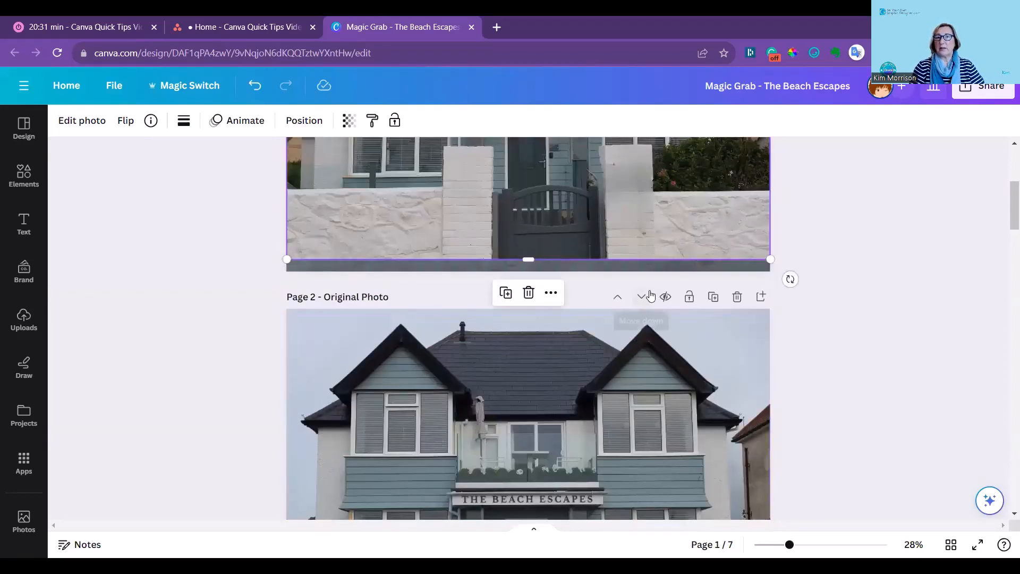
click(616, 299)
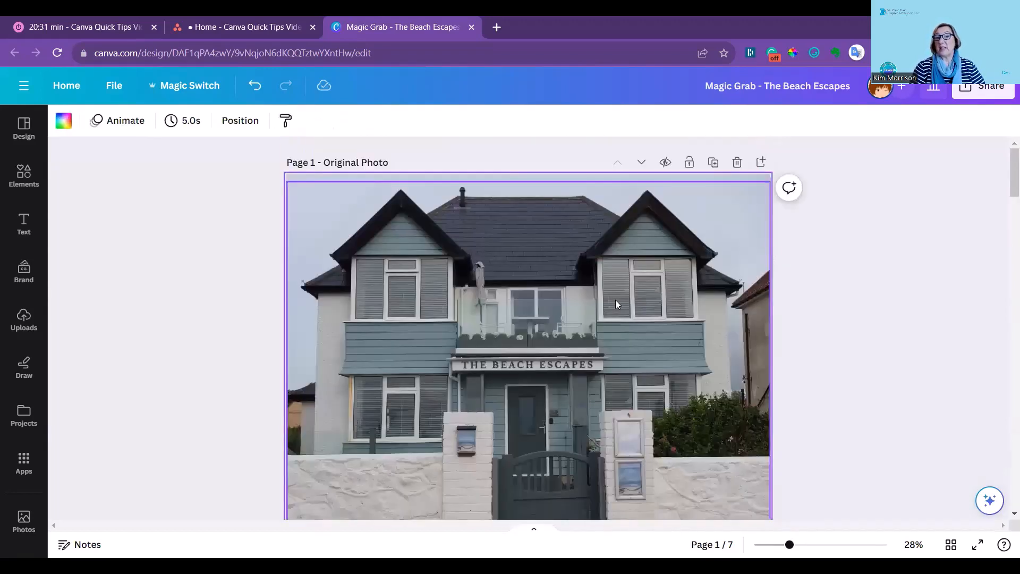
Step: Remove the background from the house photo on the "With Livery removed" page
scroll(616, 300, down, 3)
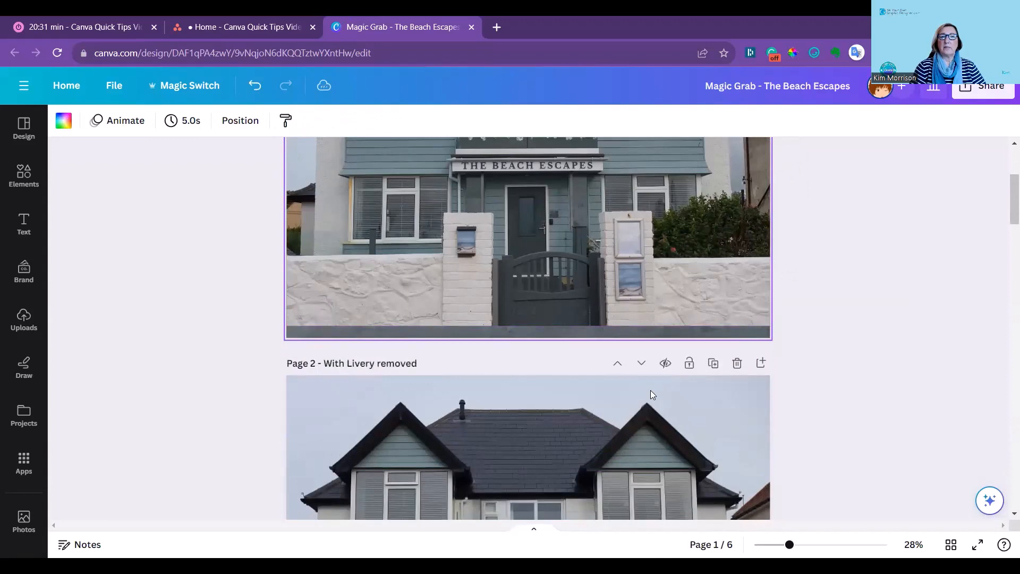
scroll(650, 390, down, 3)
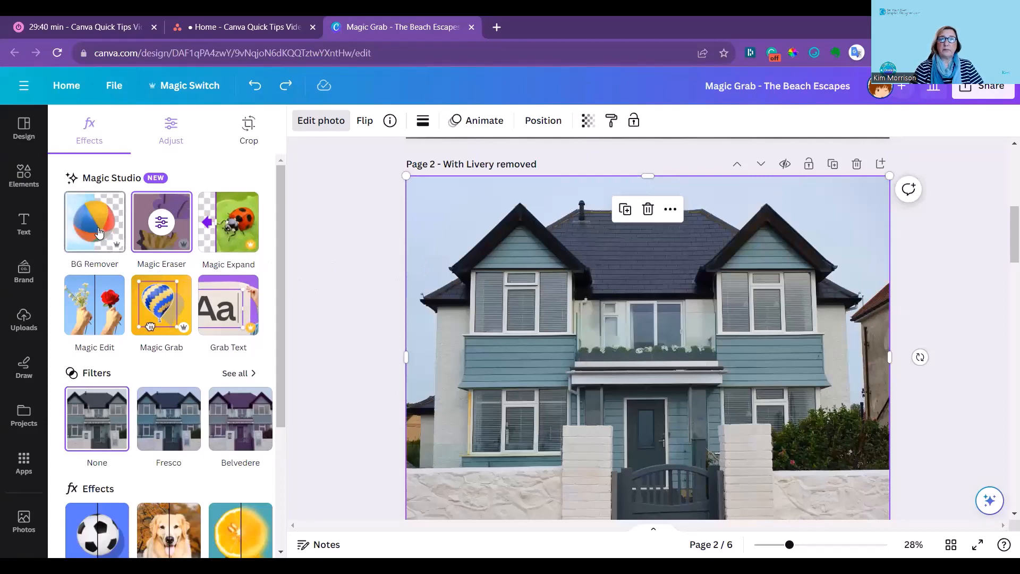
click(98, 232)
Step: Try the automatic adjustment on the page 3 house photo and raise the photo's brightness manually
scroll(457, 276, up, 2)
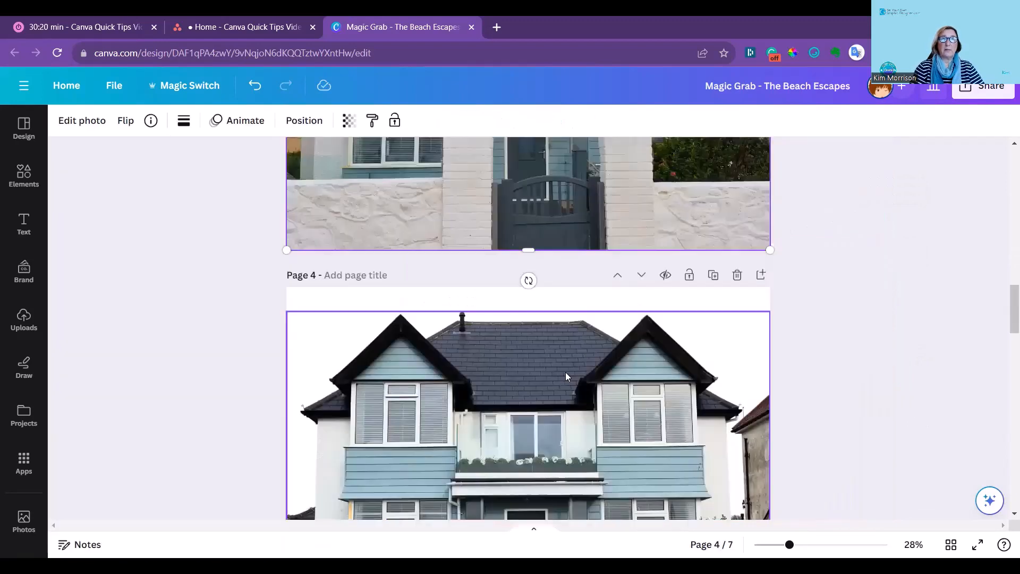
scroll(331, 281, up, 3)
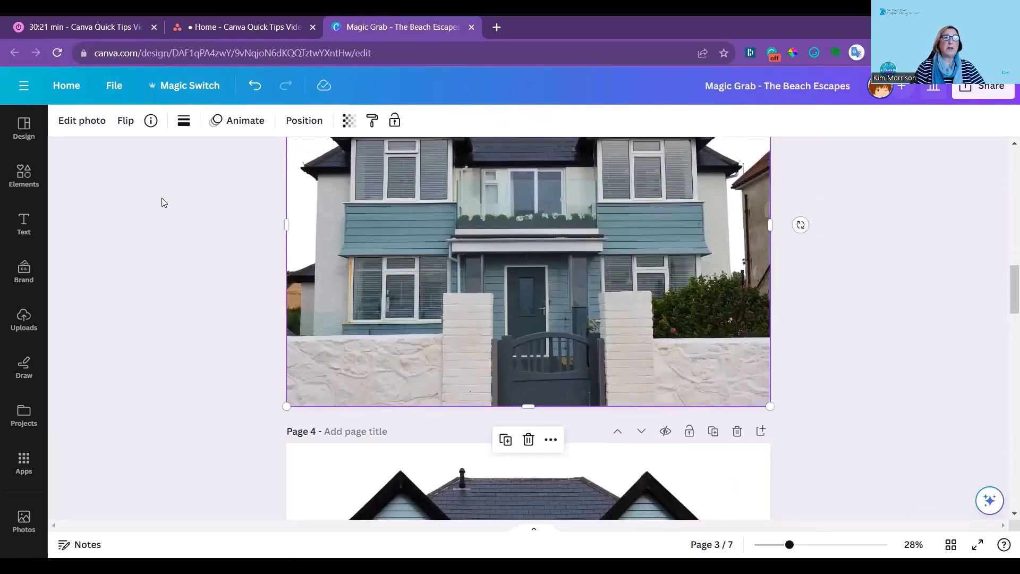
click(78, 123)
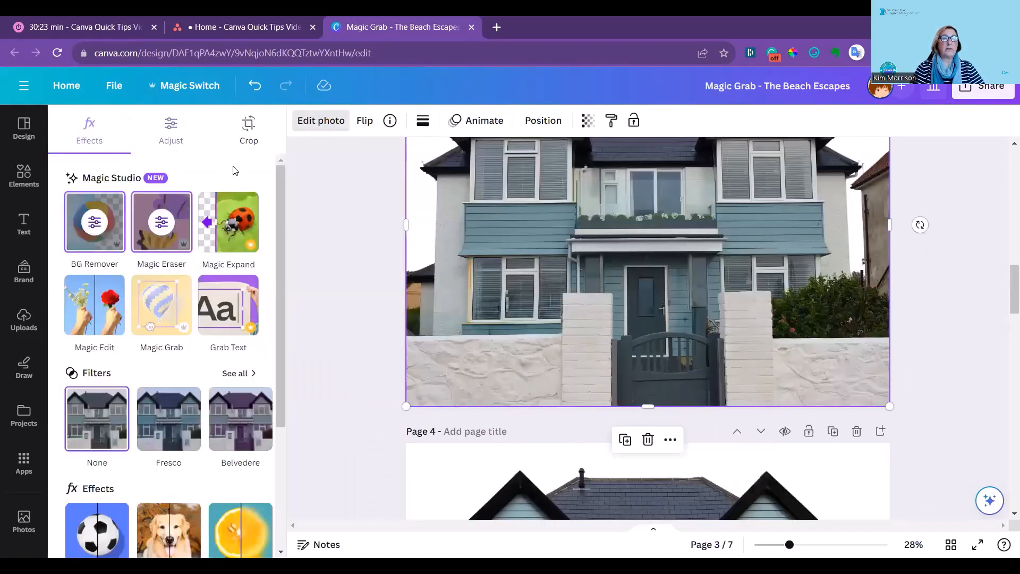
click(170, 128)
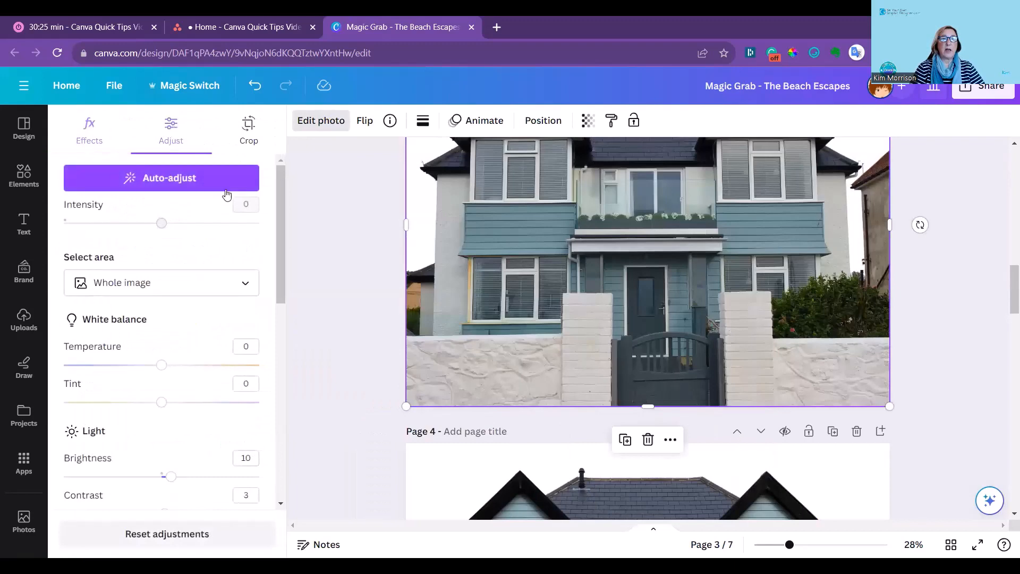
click(178, 184)
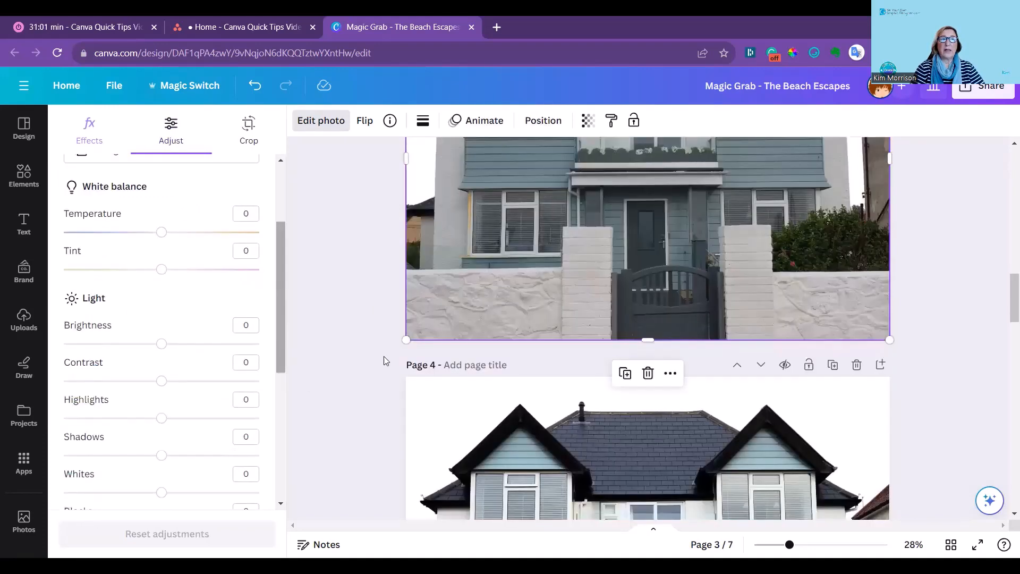
scroll(476, 331, up, 3)
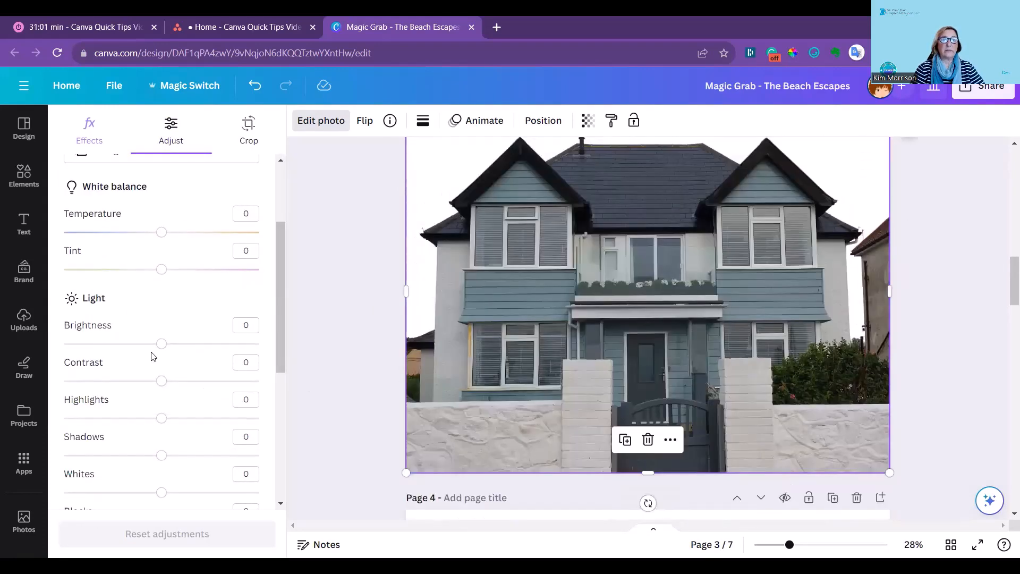
drag(161, 345, 214, 356)
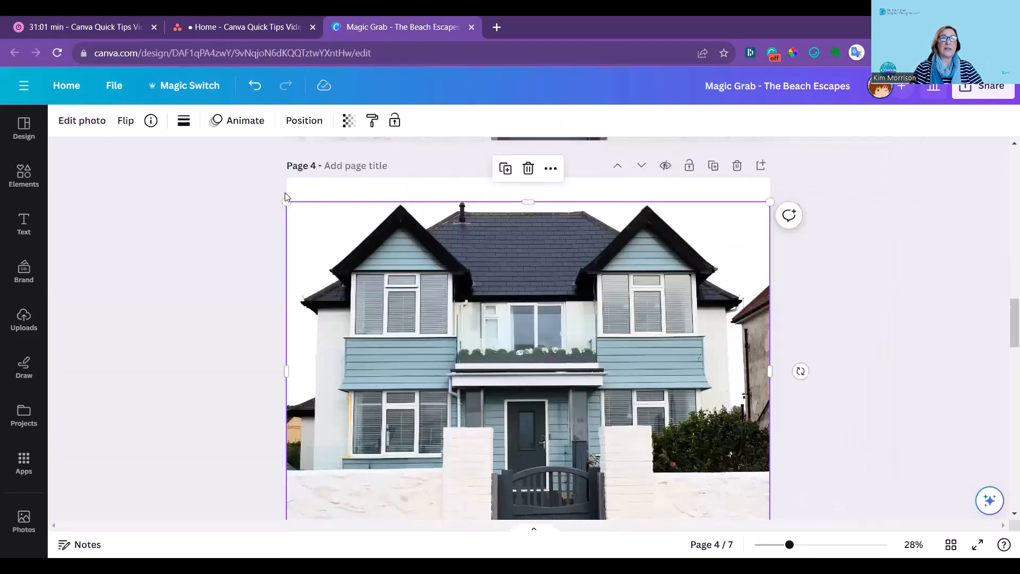
Step: Move the brightened house cut-out from page 4 onto the blue sky image on page 5 and align it across the page width
scroll(800, 371, down, 1)
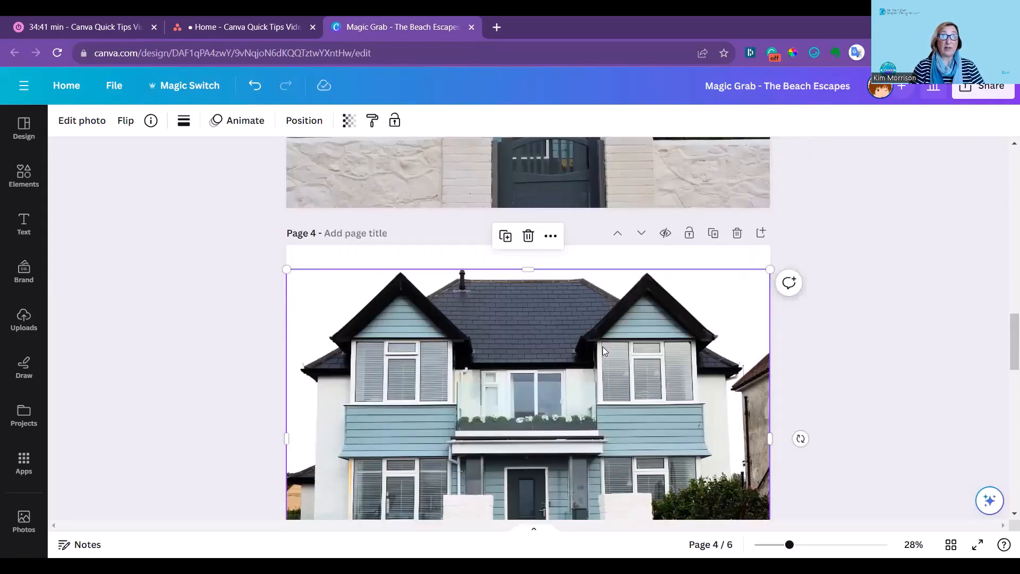
scroll(603, 346, down, 7)
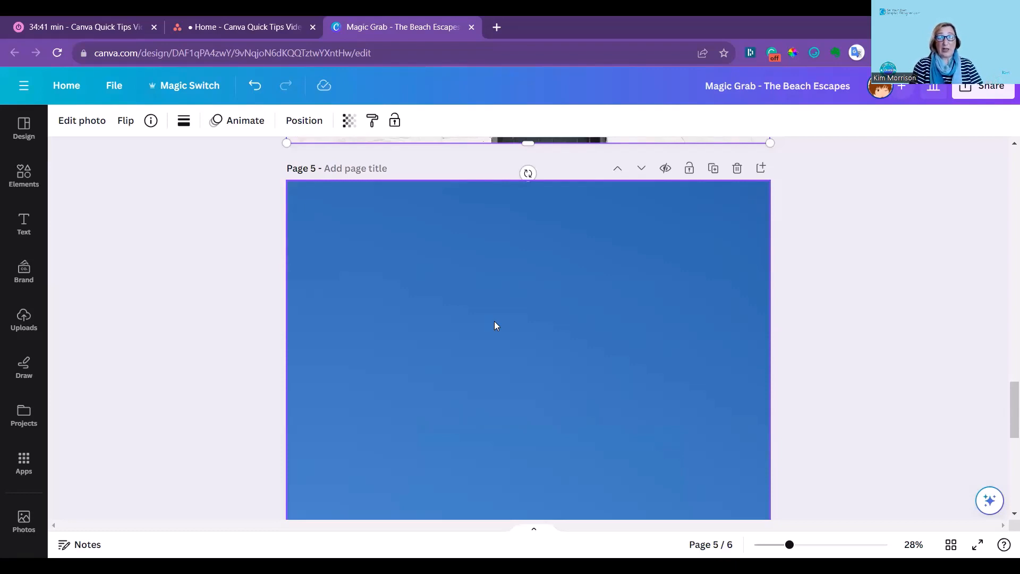
scroll(494, 326, up, 6)
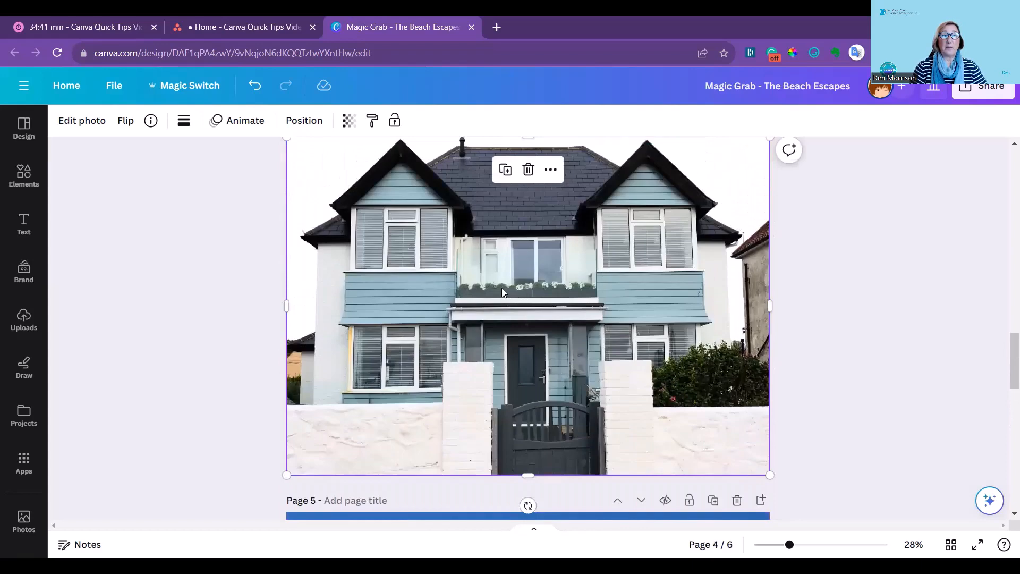
drag(501, 287, 507, 525)
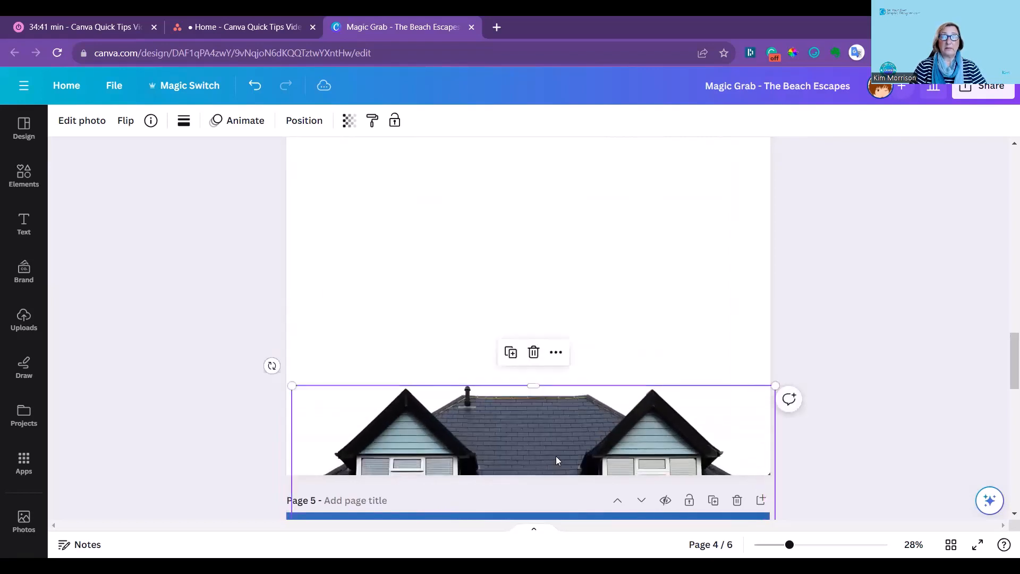
scroll(549, 394, down, 3)
drag(533, 248, 529, 393)
scroll(523, 378, down, 3)
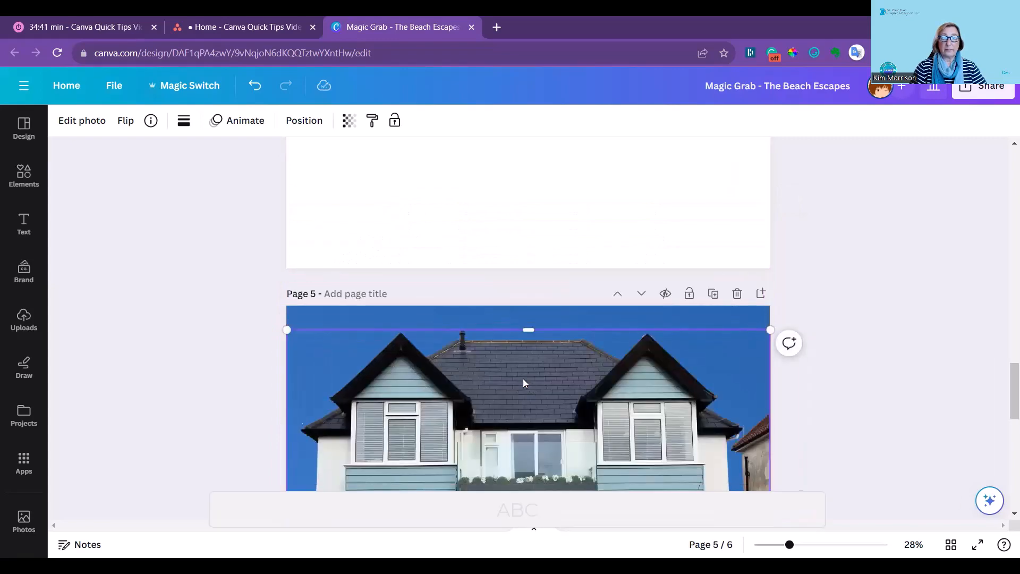
drag(528, 341, 521, 340)
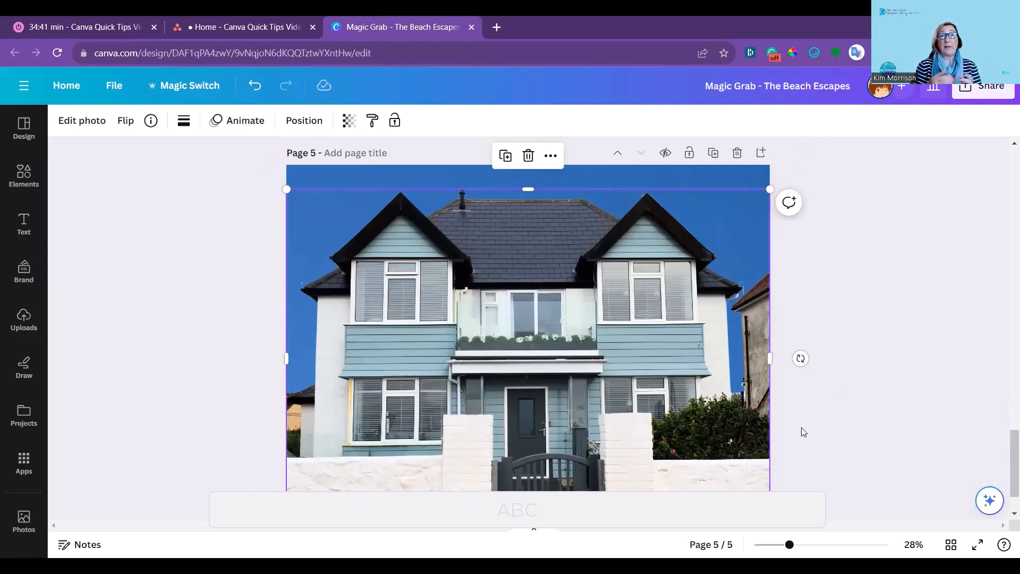
Step: Show all pages of the design in grid view and present the finished blue-sky photo full screen
click(951, 547)
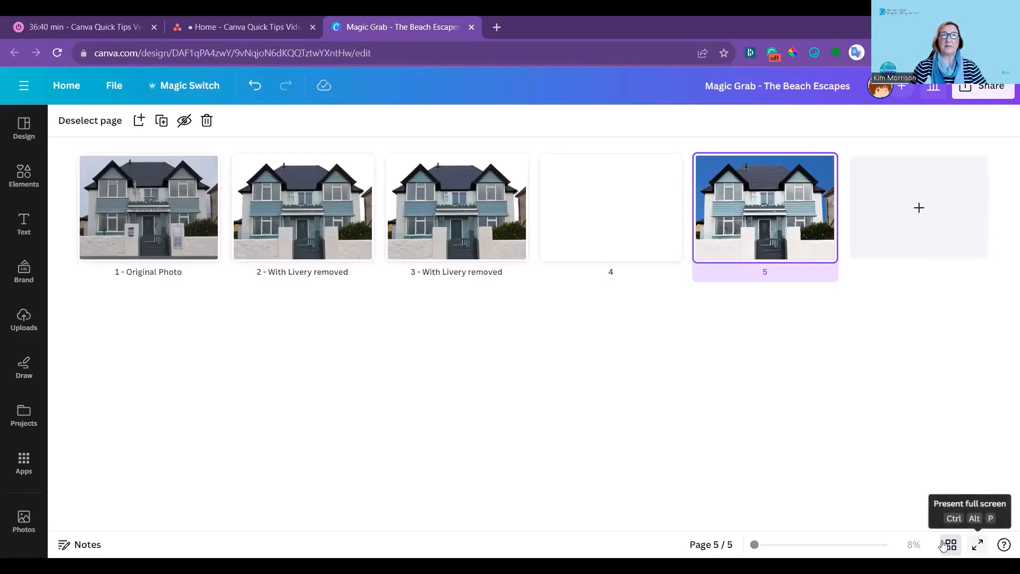
click(977, 544)
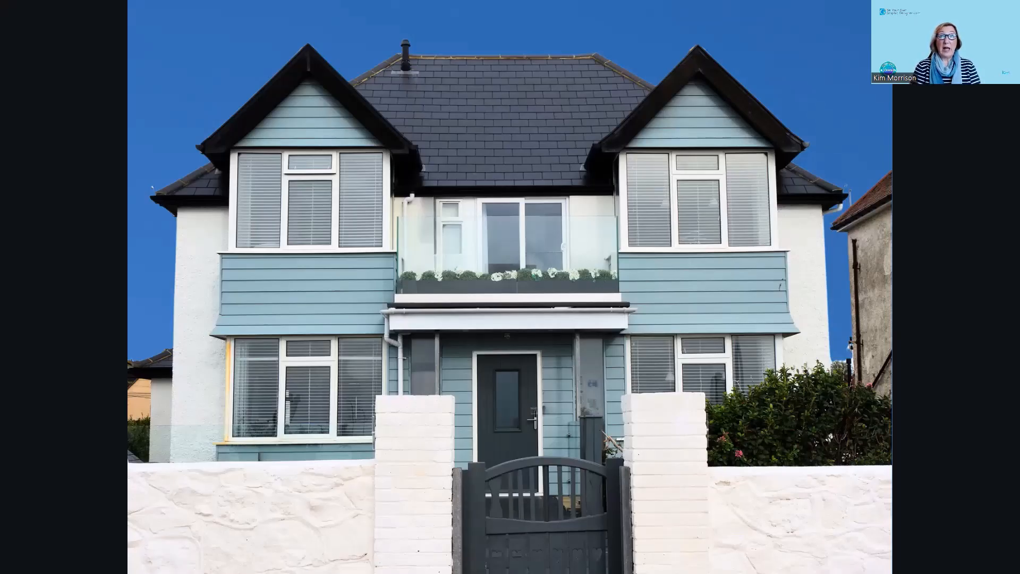